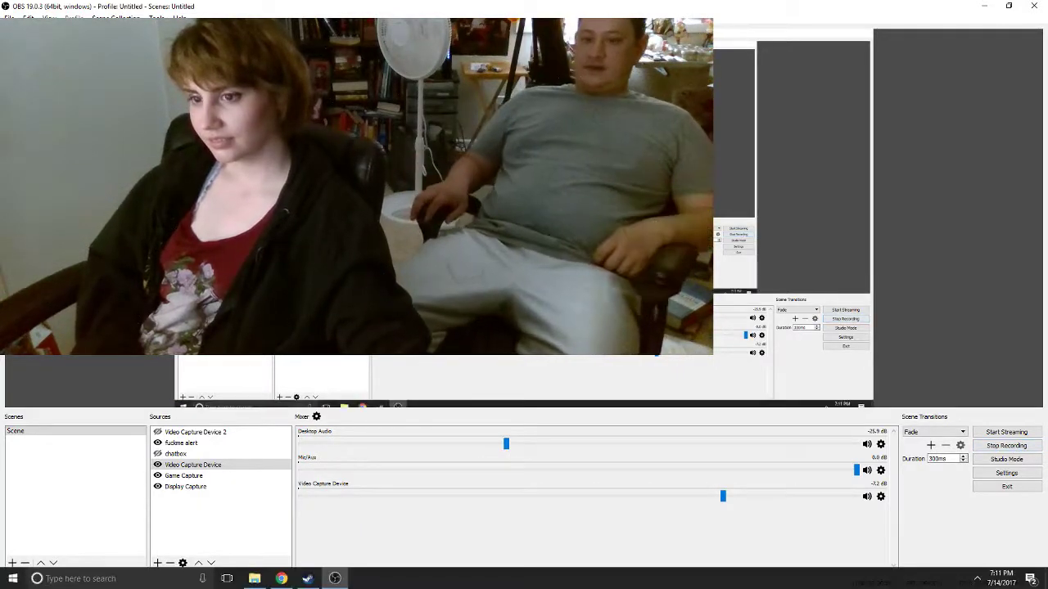
{"action": "left_click", "coordinate": [334, 580]}
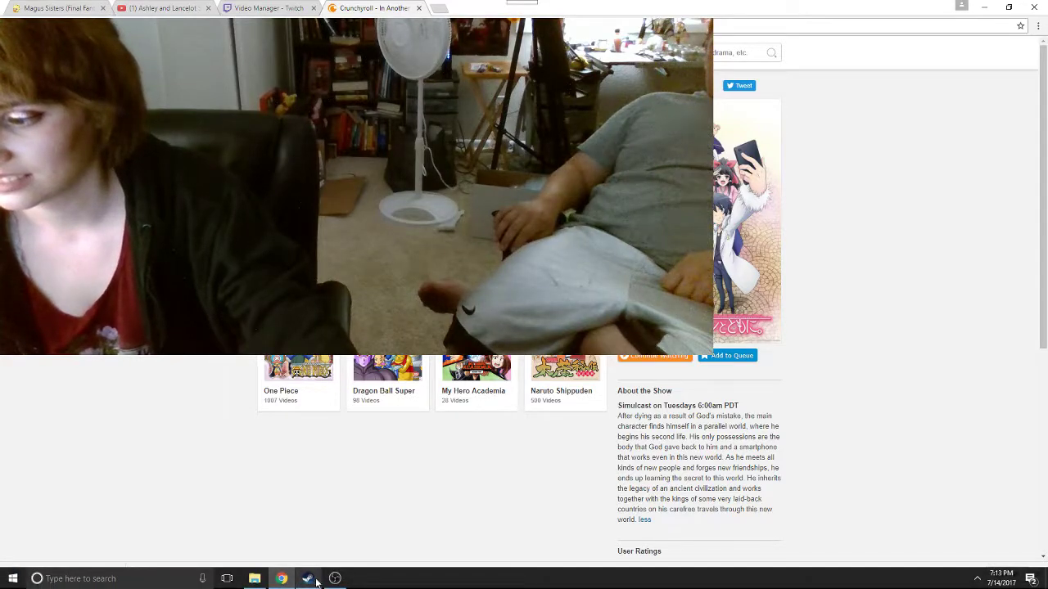
{"action": "left_click", "coordinate": [336, 579]}
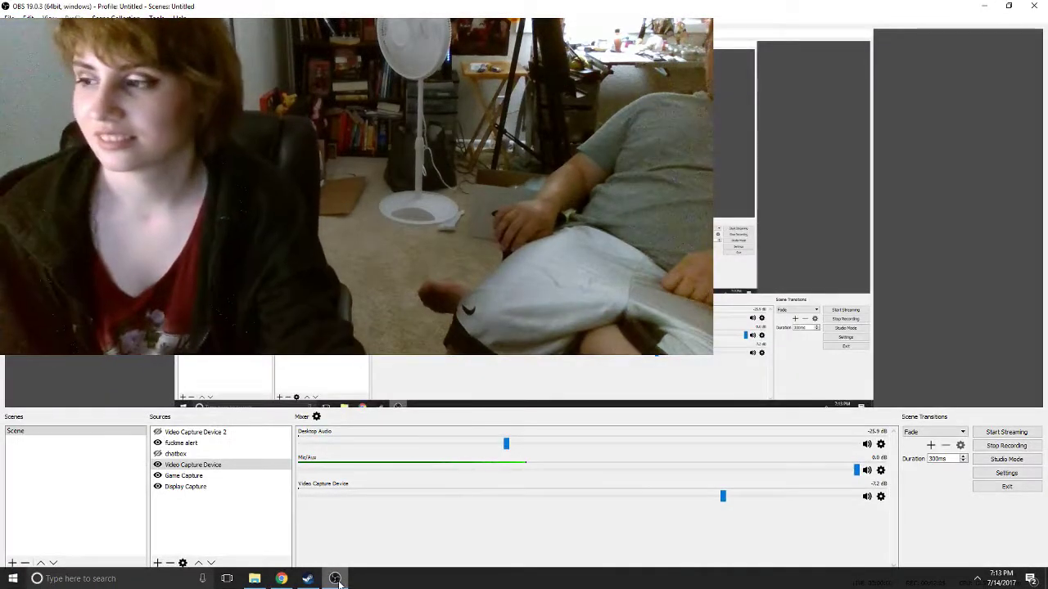